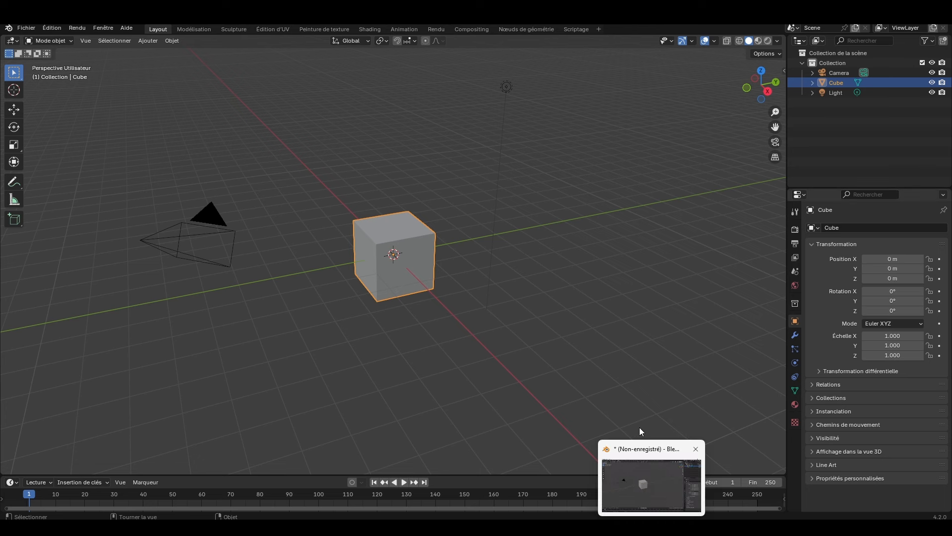
- Switch to the unsaved Blender 4.3.0 window
{"action": "mouse_move", "coordinate": [673, 527]}
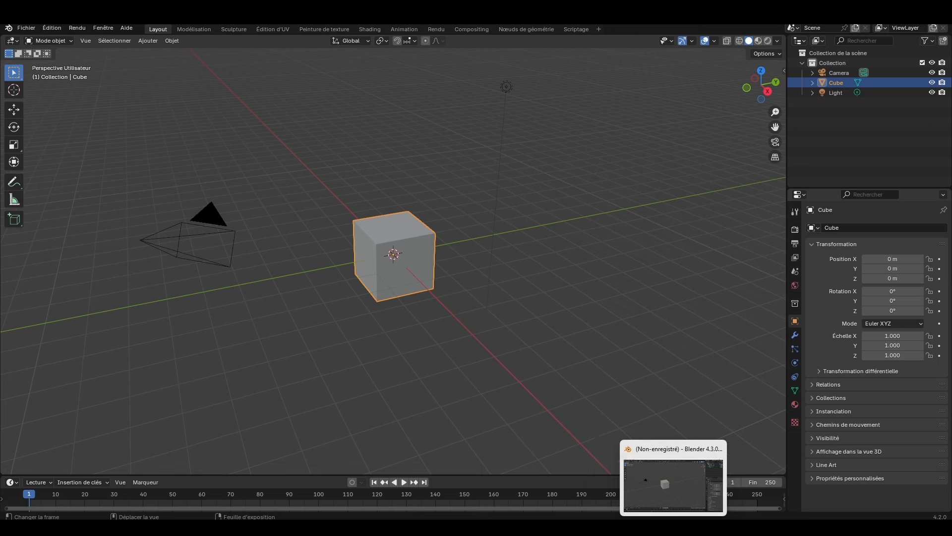
{"action": "left_click", "coordinate": [673, 484]}
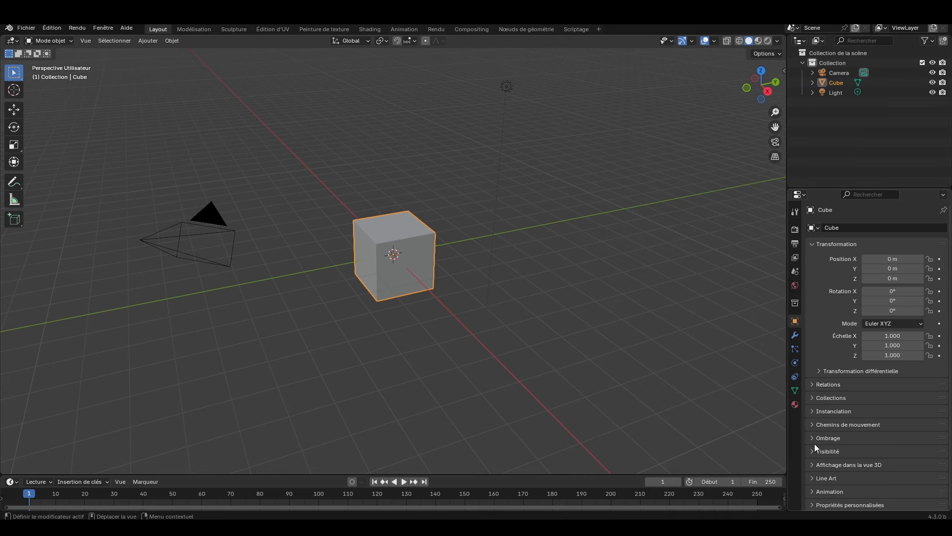
{"action": "scroll", "coordinate": [872, 435], "scroll_direction": "down", "scroll_amount": 1}
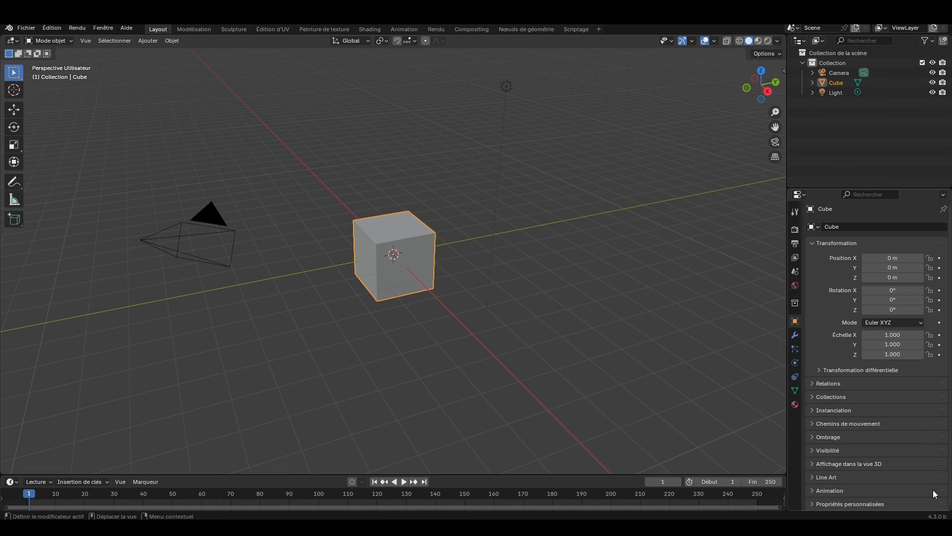
{"action": "scroll", "coordinate": [867, 476], "scroll_direction": "up", "scroll_amount": 1}
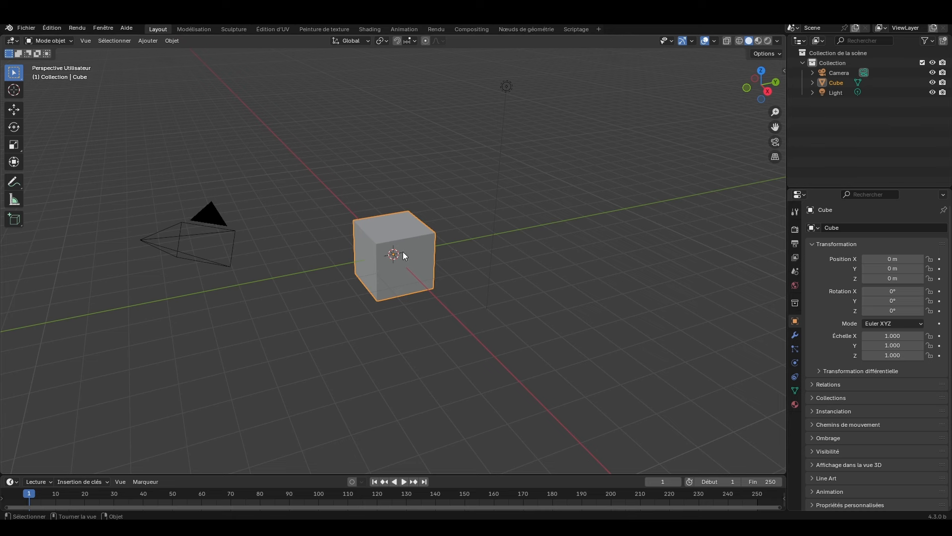
- Add a mesh plane at the origin and scale it uniformly to about 3.94
{"action": "middle_click_drag", "start_coordinate": [446, 264], "coordinate": [473, 260]}
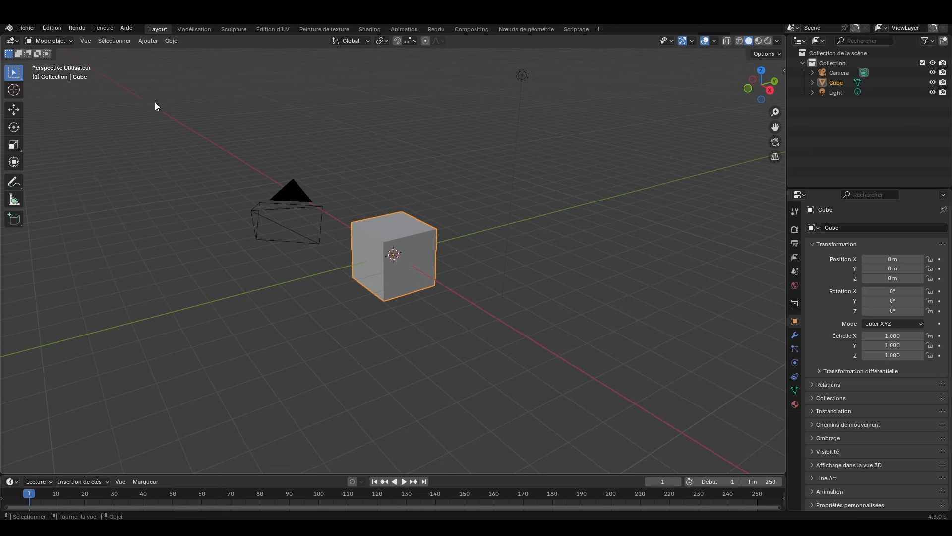
{"action": "middle_click_drag", "start_coordinate": [171, 61], "coordinate": [161, 64]}
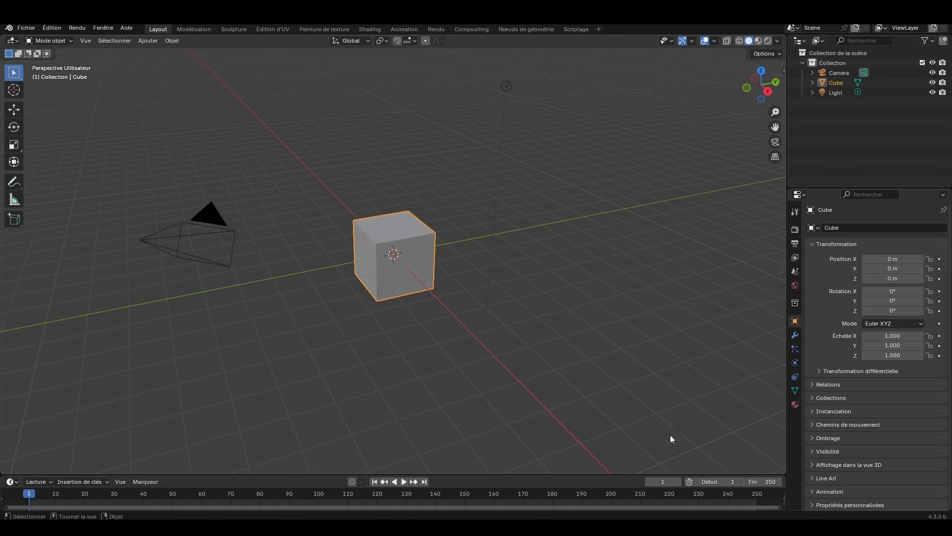
{"action": "middle_click_drag", "start_coordinate": [358, 242], "coordinate": [496, 258]}
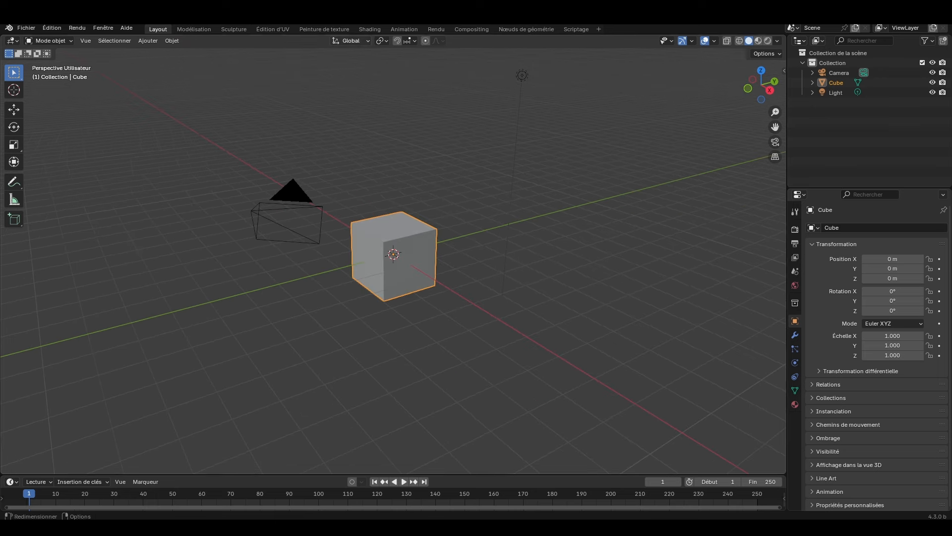
{"action": "left_click", "coordinate": [148, 41]}
{"action": "mouse_move", "coordinate": [200, 49]}
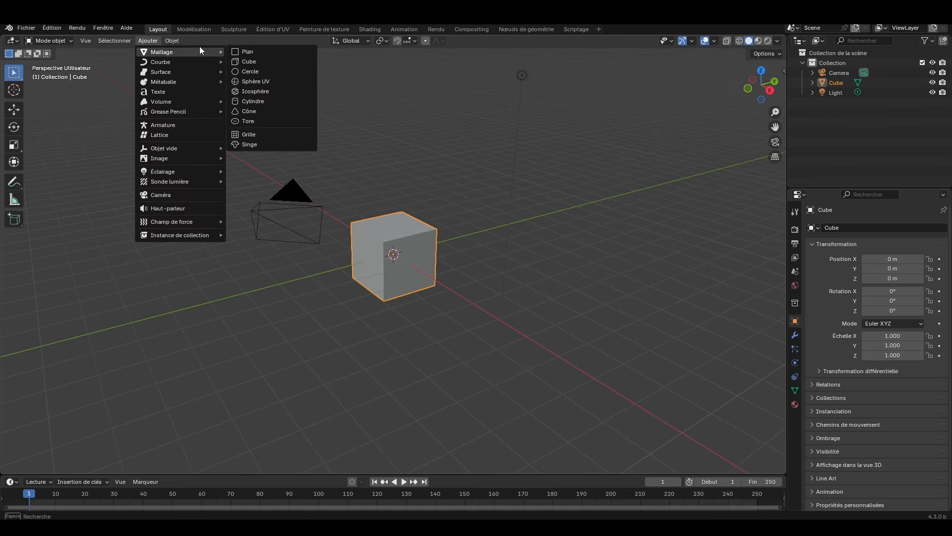
{"action": "left_click", "coordinate": [258, 51]}
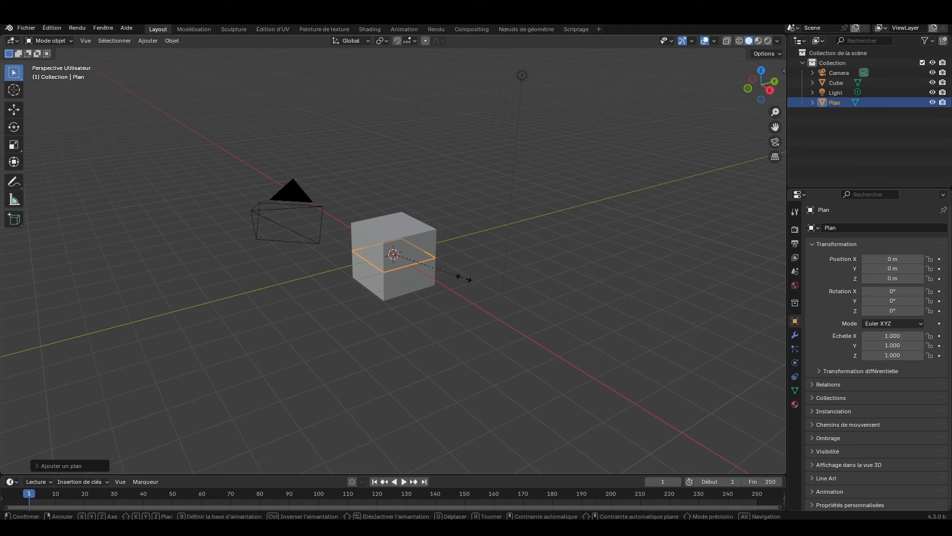
{"action": "key", "text": "s"}
{"action": "left_click", "coordinate": [683, 313]}
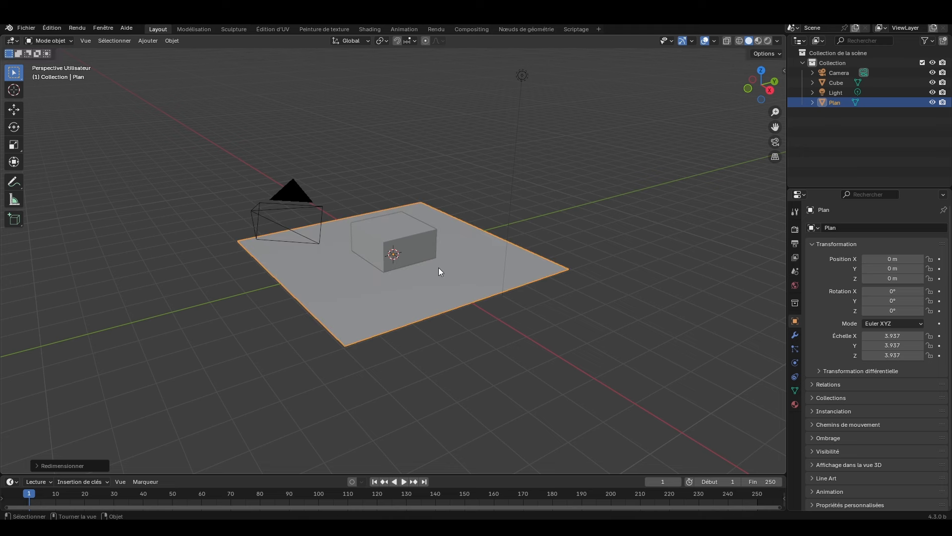
- Move the cube 1 m up along the Z axis
{"action": "left_click", "coordinate": [405, 245]}
{"action": "key", "text": "g"}
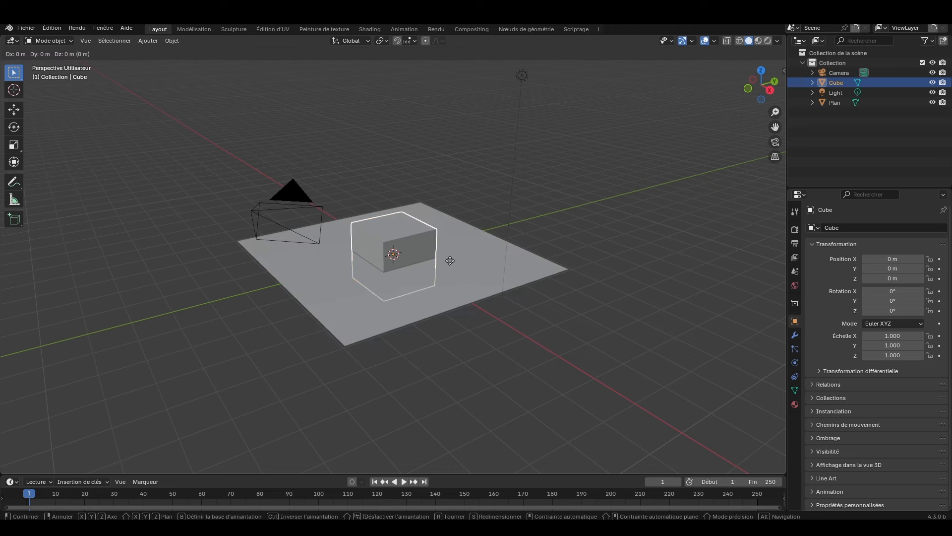
{"action": "key", "text": "z"}
{"action": "key", "text": "1"}
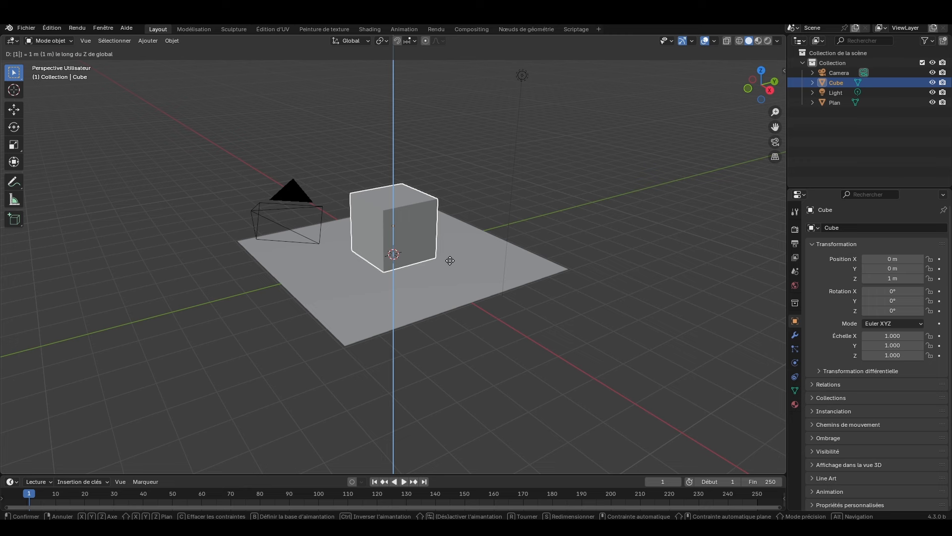
{"action": "key", "text": "Return"}
- Duplicate the cube and place the copy about -2.45 m along the Y axis
{"action": "scroll", "coordinate": [450, 260], "scroll_direction": "up", "scroll_amount": 3}
{"action": "middle_click_drag", "start_coordinate": [564, 333], "coordinate": [575, 310]}
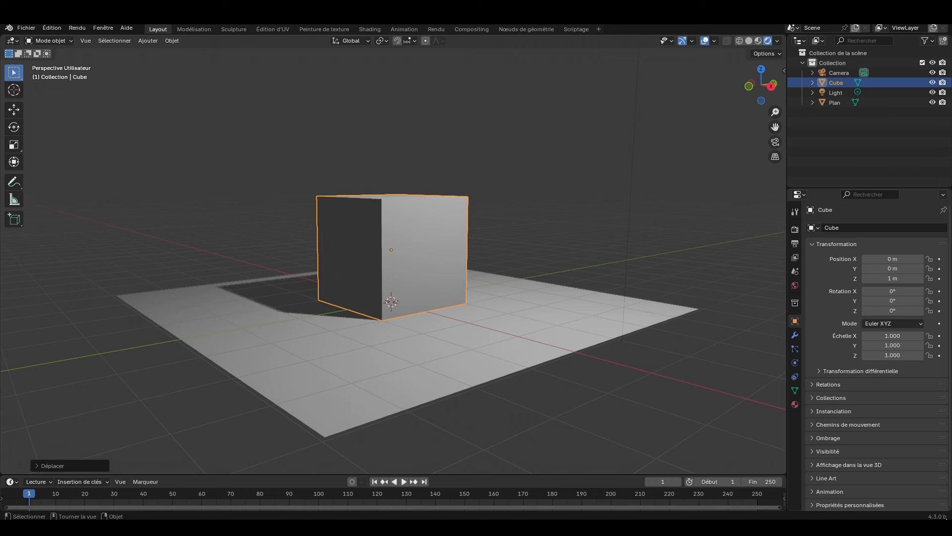
{"action": "middle_click_drag", "start_coordinate": [638, 347], "coordinate": [570, 326]}
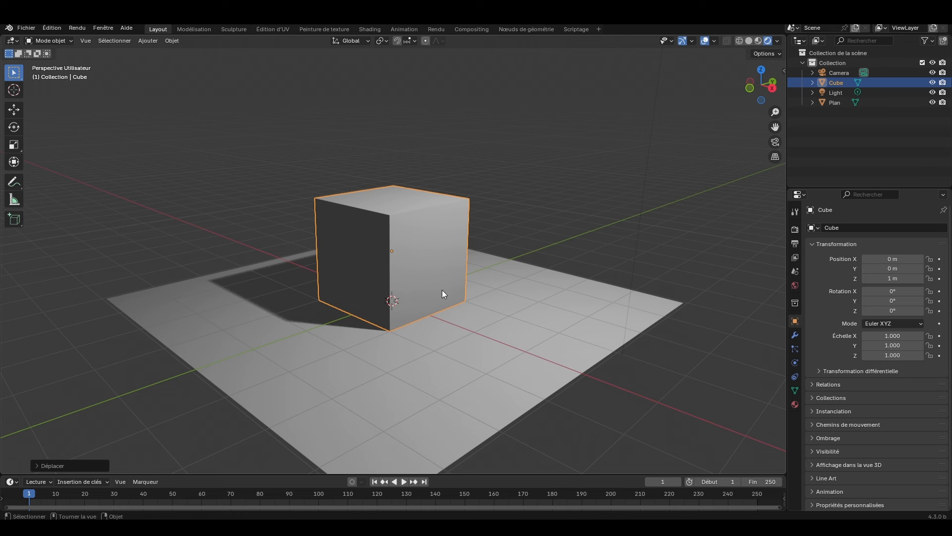
{"action": "key", "text": "shift+d"}
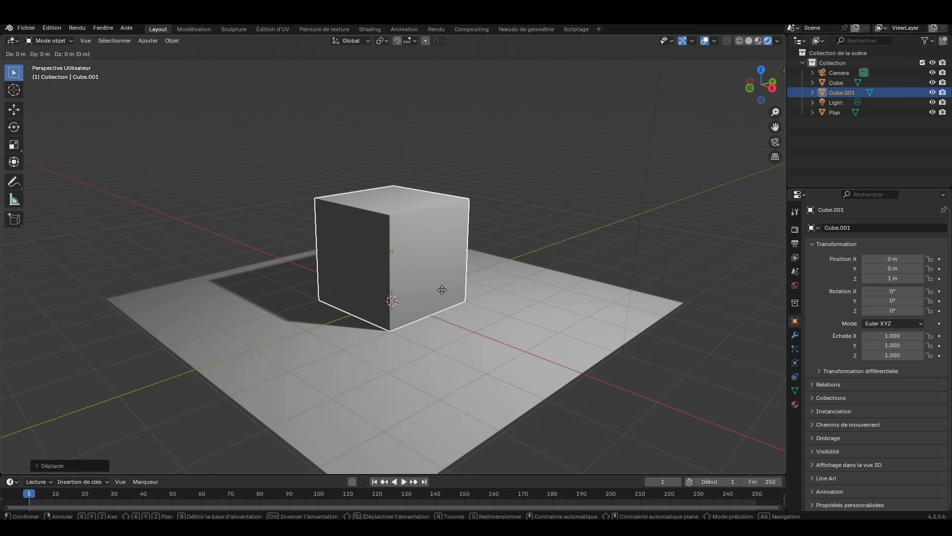
{"action": "key", "text": "y"}
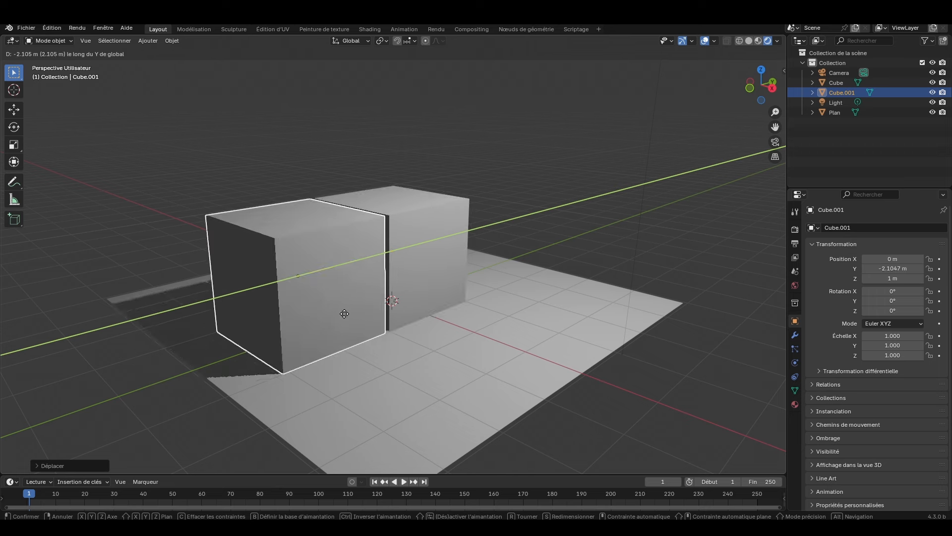
{"action": "left_click", "coordinate": [331, 311]}
- Create a new light linking collection (Liaison d'éclairage) for the Light object in its shading settings
{"action": "middle_click_drag", "start_coordinate": [471, 299], "coordinate": [343, 337]}
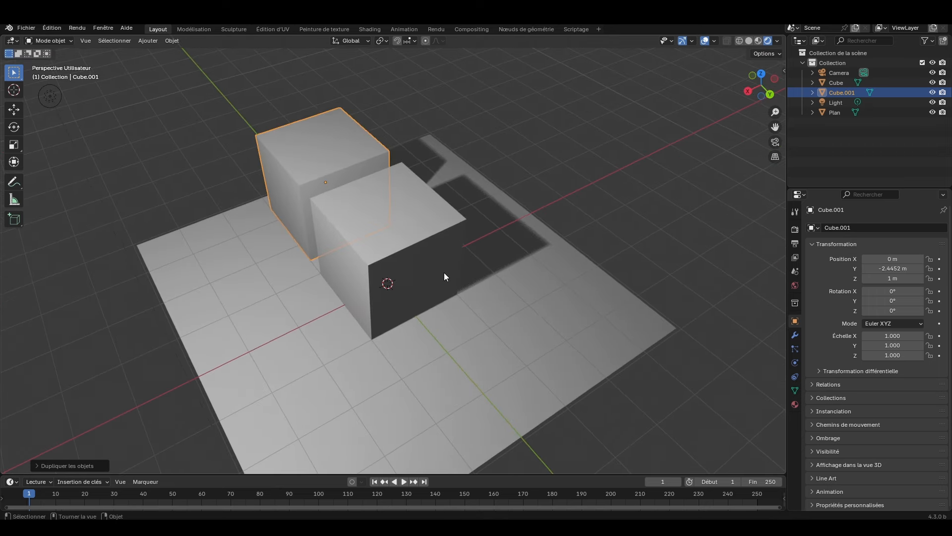
{"action": "middle_click_drag", "start_coordinate": [451, 278], "coordinate": [336, 332]}
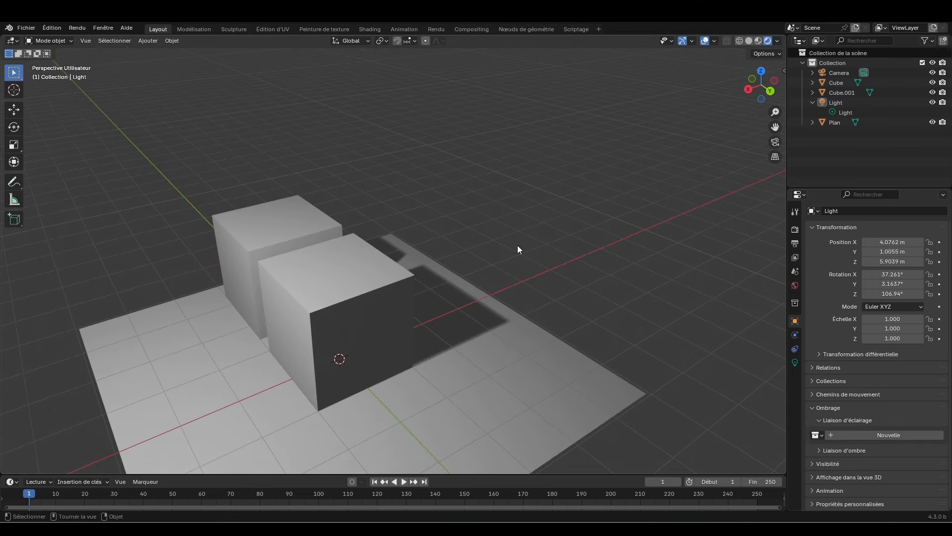
{"action": "left_click", "coordinate": [835, 102]}
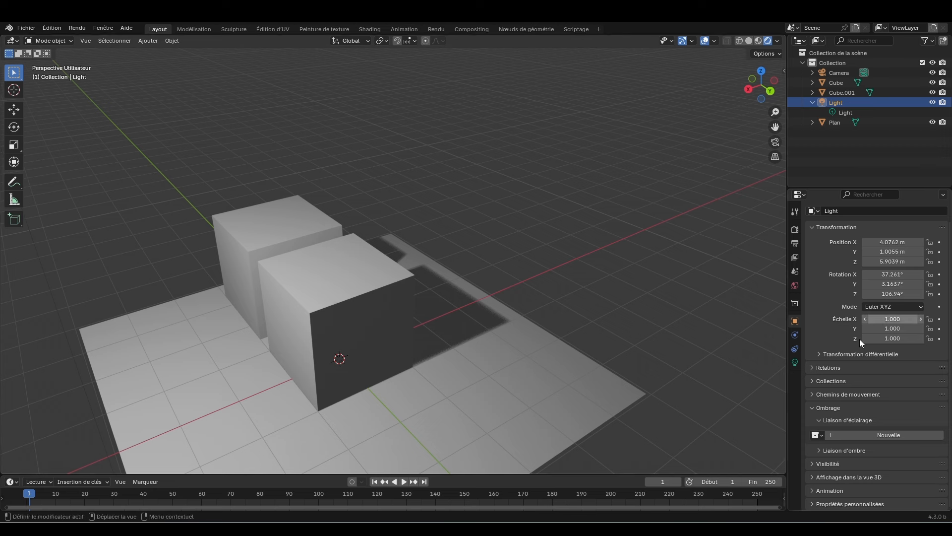
{"action": "scroll", "coordinate": [808, 405], "scroll_direction": "up", "scroll_amount": 1}
{"action": "left_click", "coordinate": [814, 425]}
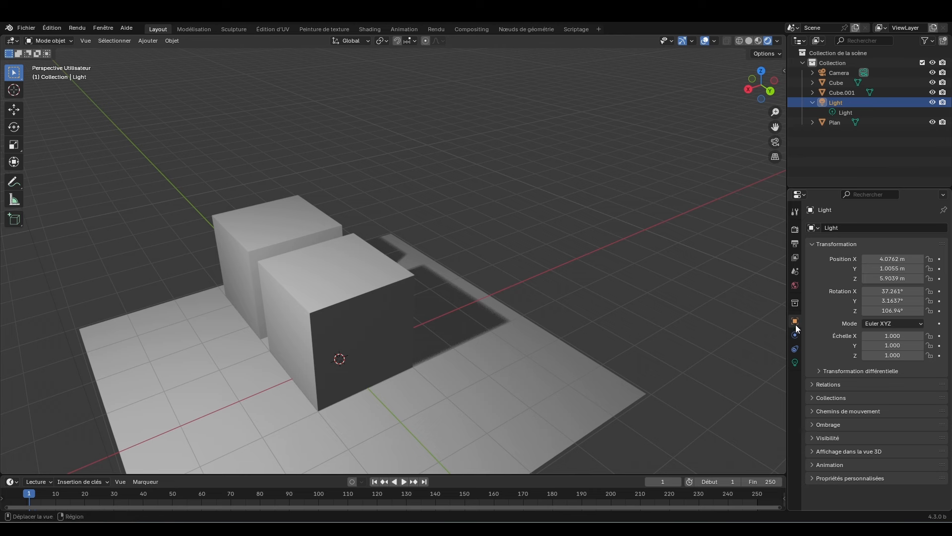
{"action": "left_click", "coordinate": [811, 424]}
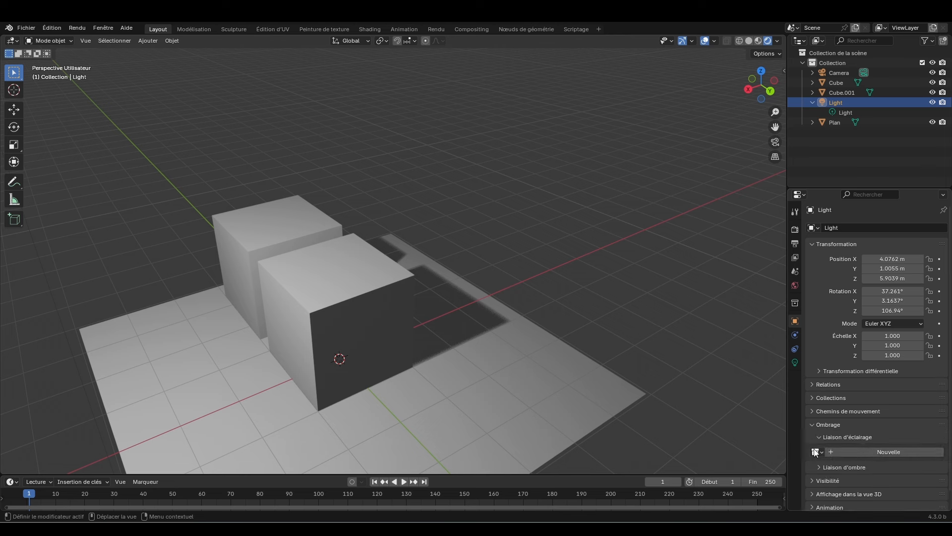
{"action": "left_click", "coordinate": [855, 452]}
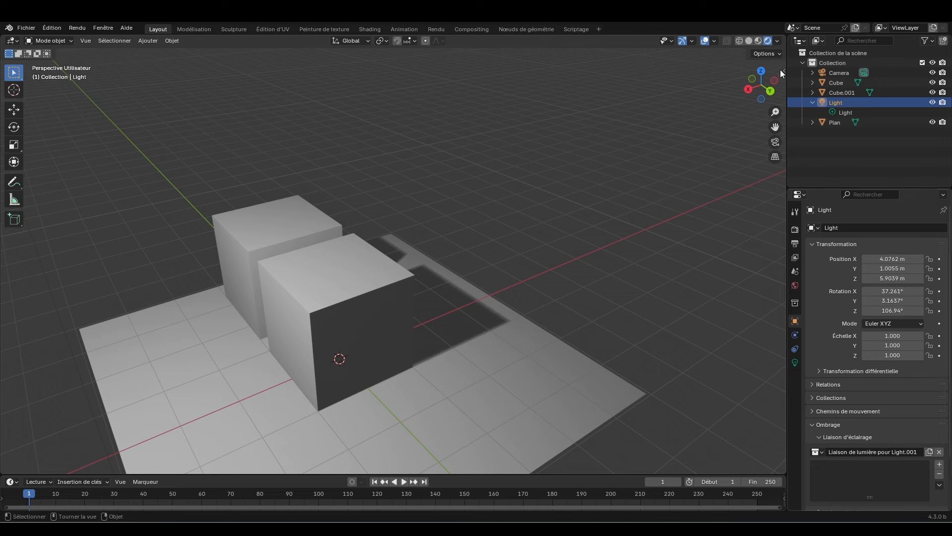
- Add Cube, Cube.001 and Plan to the Light's light linking collection
{"action": "scroll", "coordinate": [564, 287], "scroll_direction": "down", "scroll_amount": 3}
{"action": "scroll", "coordinate": [569, 290], "scroll_direction": "up", "scroll_amount": 1}
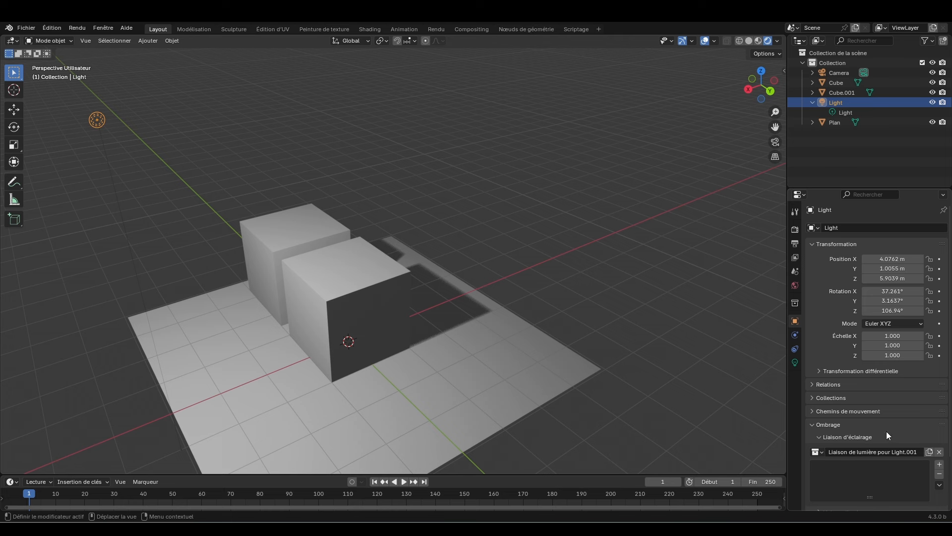
{"action": "left_click", "coordinate": [837, 83]}
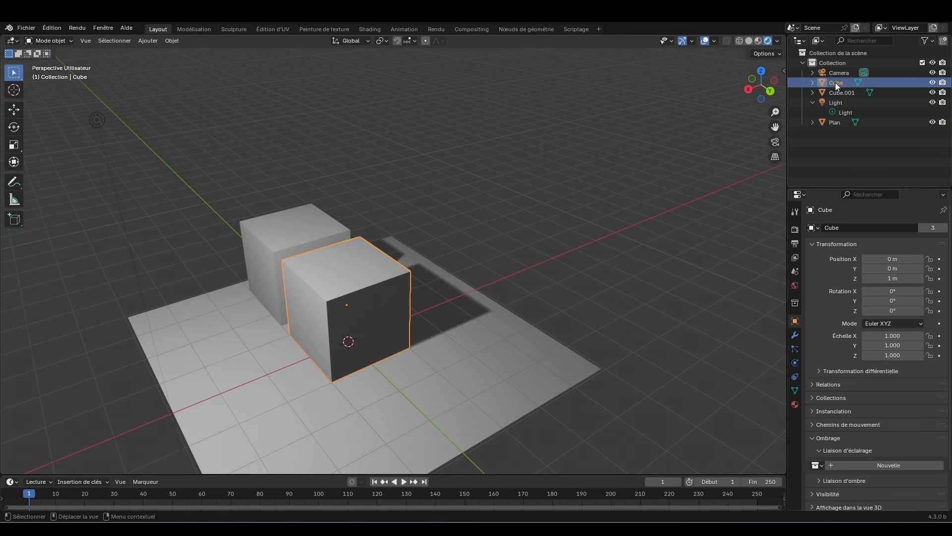
{"action": "left_click", "coordinate": [835, 103]}
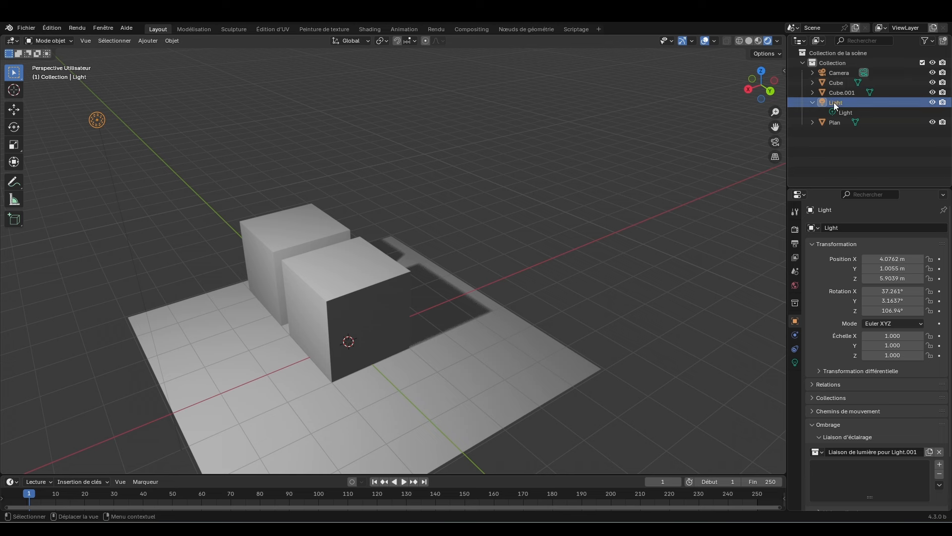
{"action": "left_click_drag", "start_coordinate": [835, 82], "coordinate": [840, 481]}
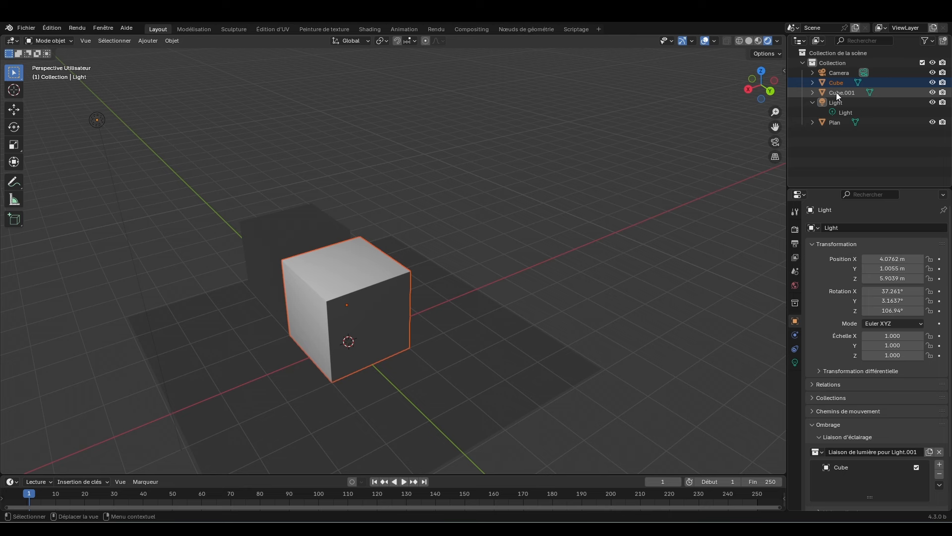
{"action": "left_click_drag", "start_coordinate": [836, 93], "coordinate": [844, 483]}
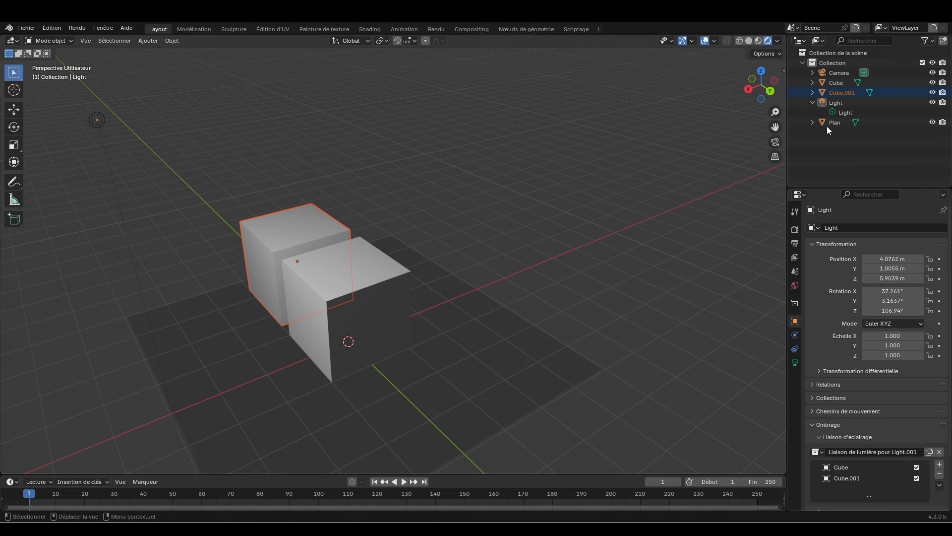
{"action": "left_click_drag", "start_coordinate": [835, 122], "coordinate": [838, 492]}
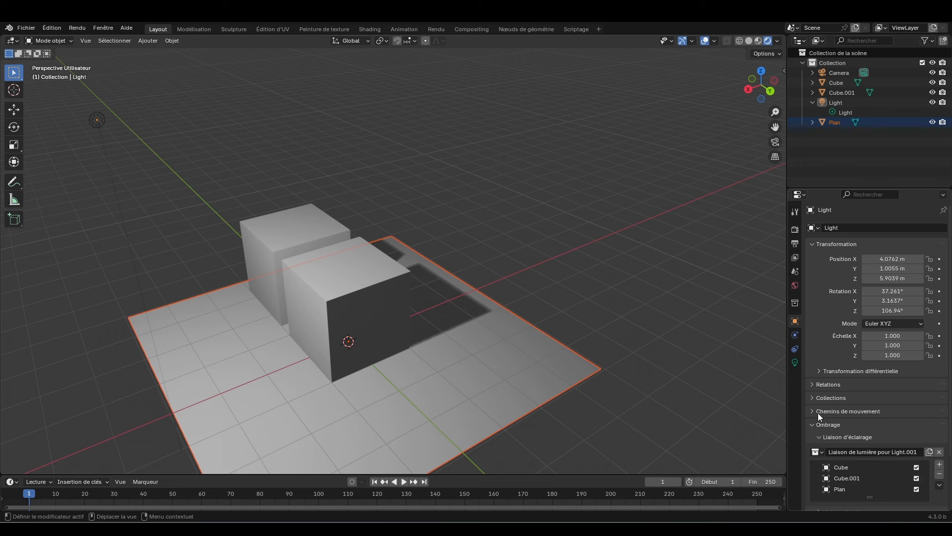
- Create a new shadow linking collection (Liaison d'ombre) for the Light object
{"action": "left_click", "coordinate": [813, 425]}
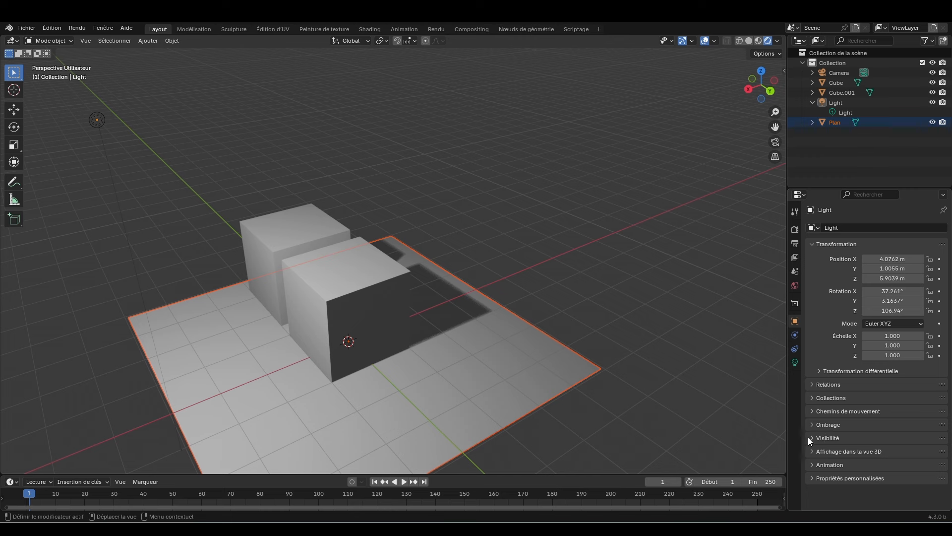
{"action": "left_click", "coordinate": [812, 425]}
{"action": "scroll", "coordinate": [876, 447], "scroll_direction": "down", "scroll_amount": 1}
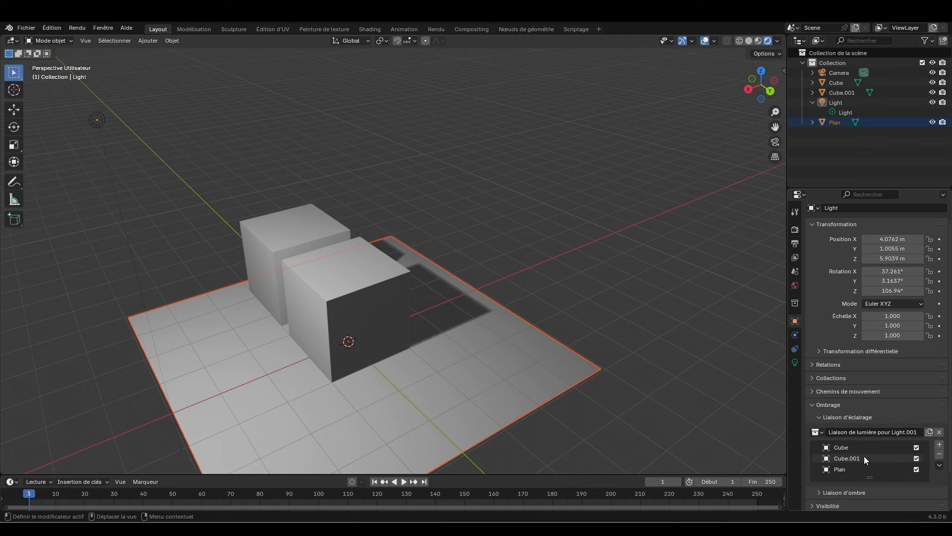
{"action": "left_click", "coordinate": [819, 492]}
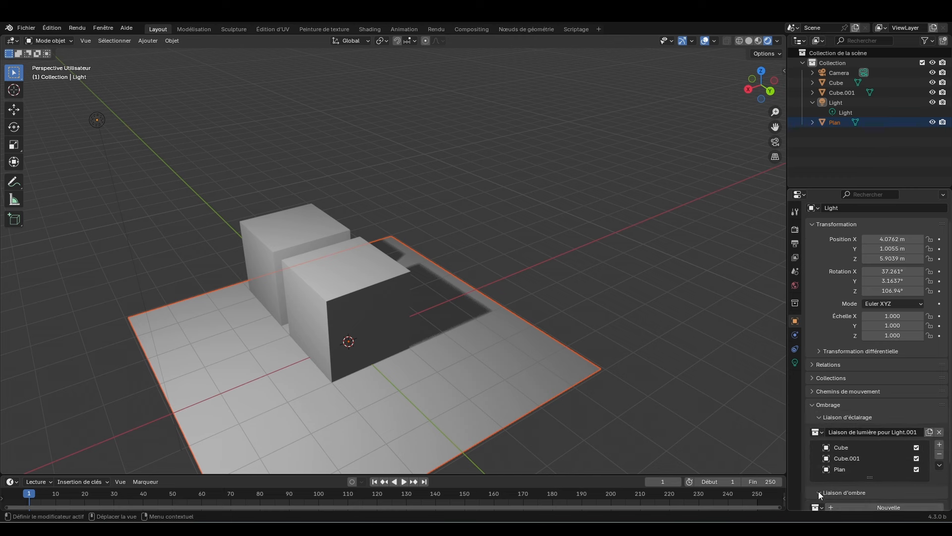
{"action": "left_click", "coordinate": [859, 505]}
{"action": "scroll", "coordinate": [919, 484], "scroll_direction": "down", "scroll_amount": 3}
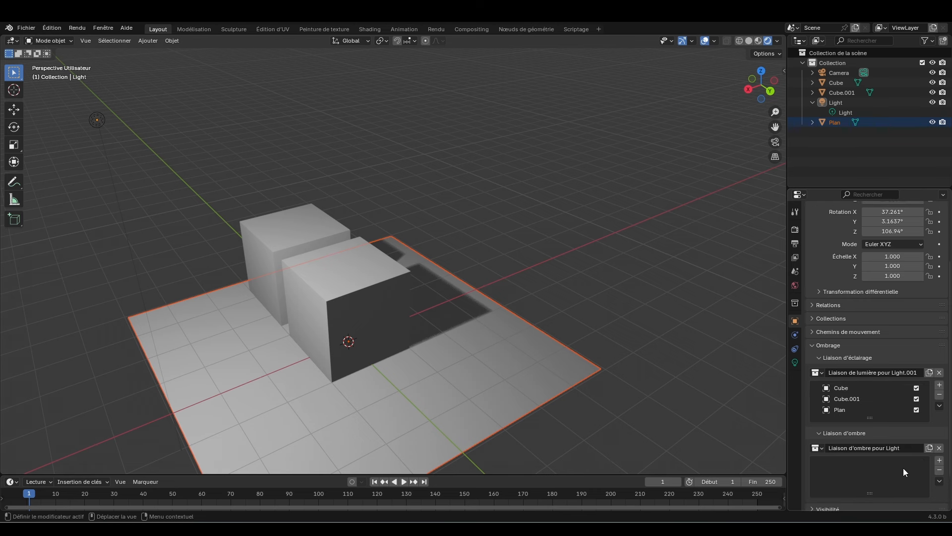
- Try adding Cube to the Light's shadow linking collection, inspect the shadows on the plane, and remove it again
{"action": "left_click_drag", "start_coordinate": [837, 83], "coordinate": [864, 472]}
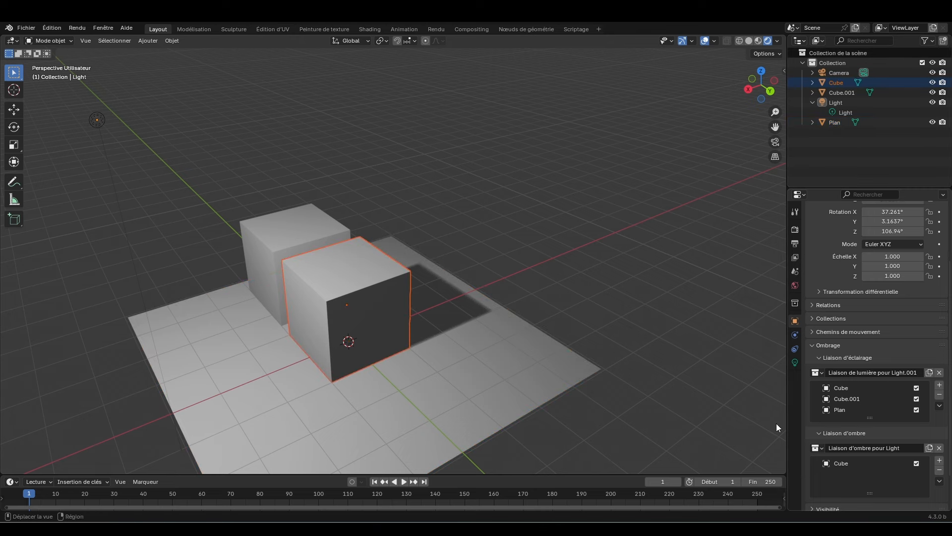
{"action": "middle_click_drag", "start_coordinate": [698, 351], "coordinate": [637, 354]}
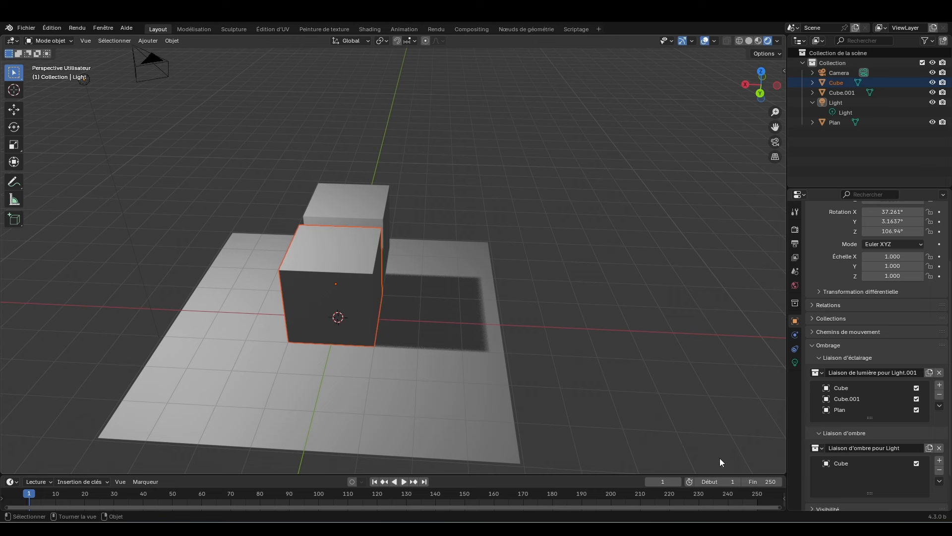
{"action": "left_click", "coordinate": [939, 470]}
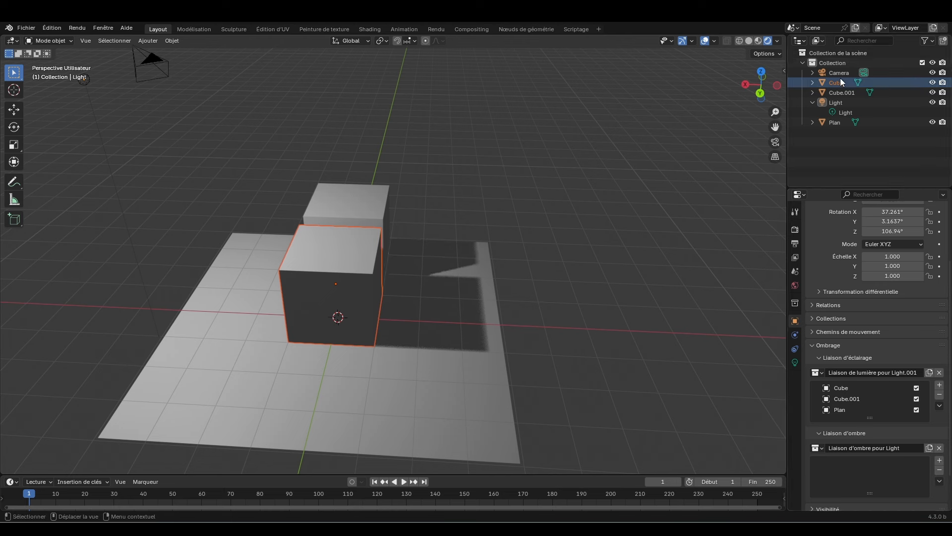
- Add Cube and Cube.001 to the Light's shadow linking collection and view the shadows on the plane
{"action": "left_click_drag", "start_coordinate": [842, 83], "coordinate": [860, 468]}
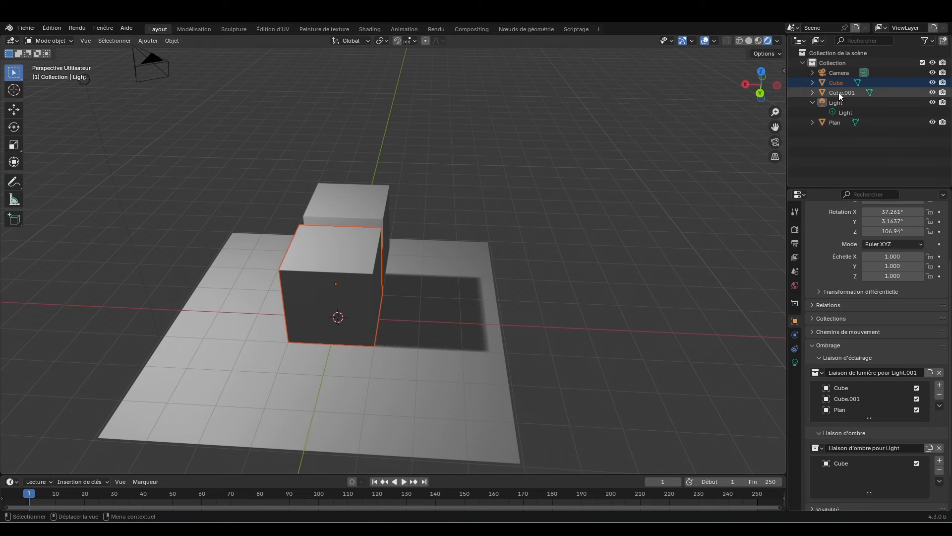
{"action": "left_click_drag", "start_coordinate": [840, 95], "coordinate": [849, 480]}
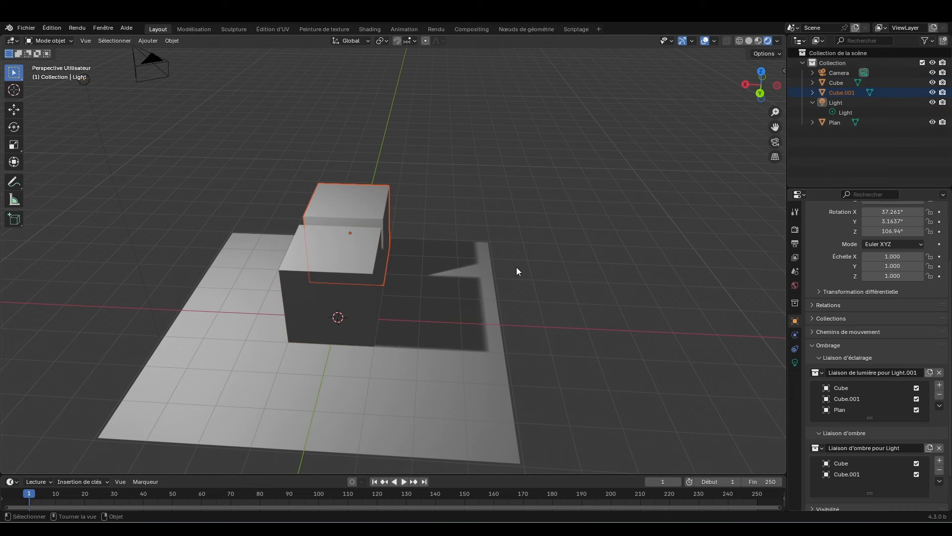
{"action": "mouse_move", "coordinate": [502, 309]}
{"action": "middle_mouse_down"}
{"action": "mouse_move", "coordinate": [699, 306]}
{"action": "mouse_move", "coordinate": [542, 302]}
{"action": "mouse_move", "coordinate": [574, 295]}
{"action": "mouse_move", "coordinate": [519, 301]}
{"action": "mouse_move", "coordinate": [528, 310]}
{"action": "mouse_move", "coordinate": [520, 312]}
{"action": "middle_mouse_up"}
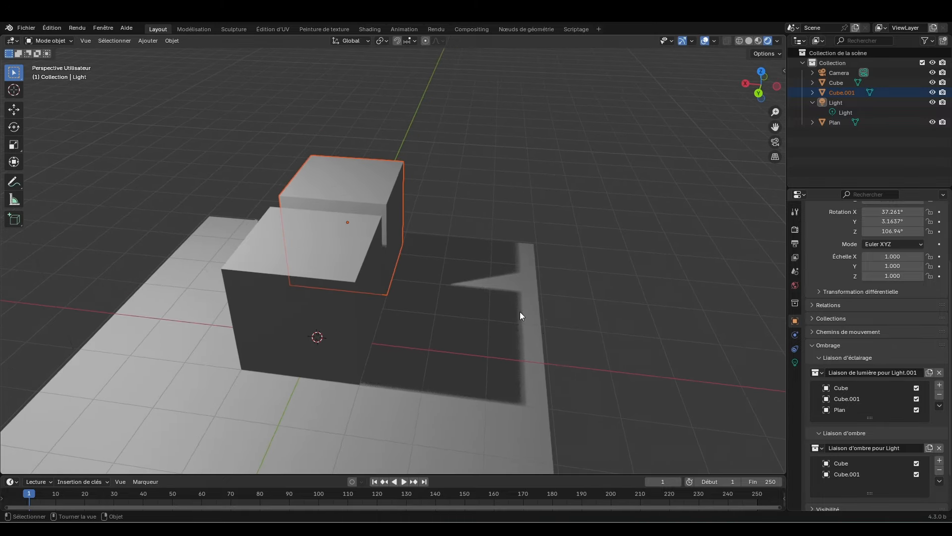
- Scale up the Plan object so it extends well beyond the shadows of both cubes
{"action": "left_click", "coordinate": [544, 333]}
{"action": "middle_click_drag", "start_coordinate": [544, 342], "coordinate": [561, 341]}
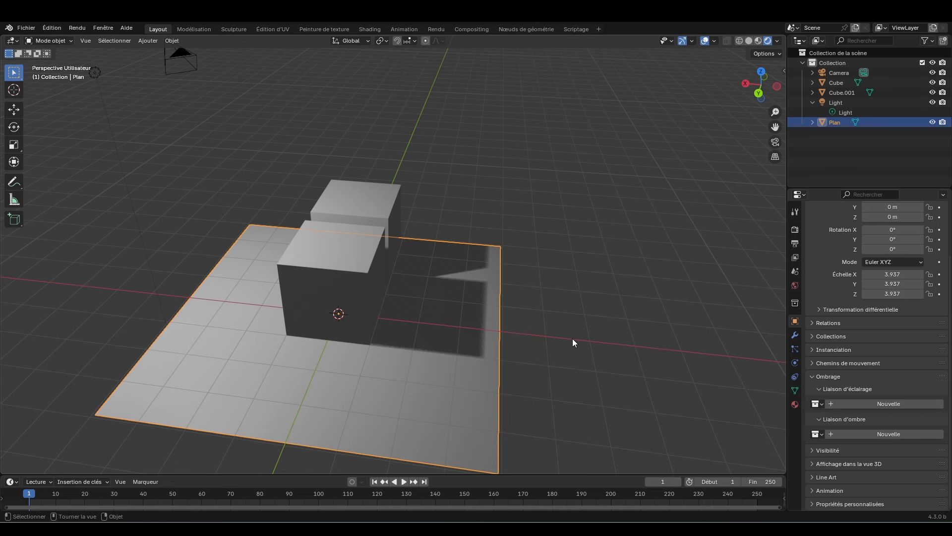
{"action": "key", "text": "s"}
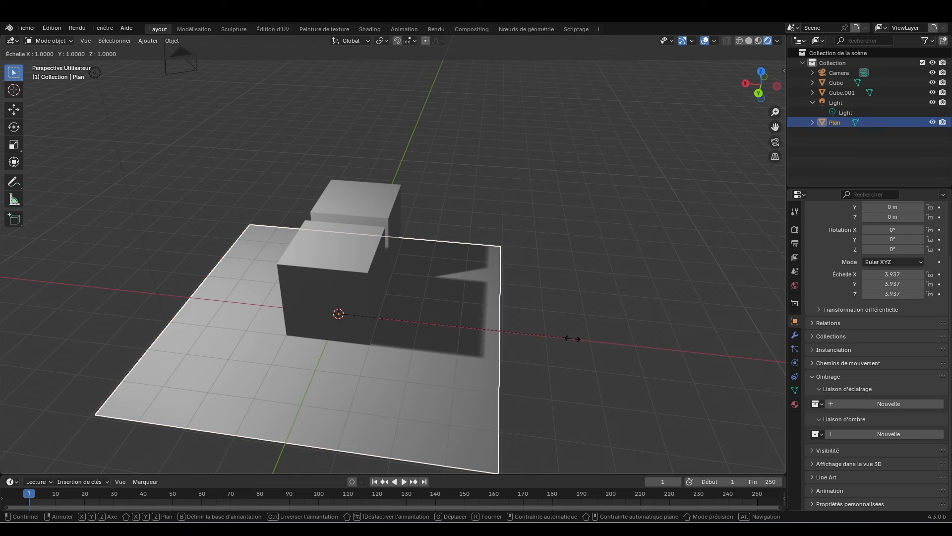
- Toggle Cube.001 and Cube off and back on in the Light's shadow linking collection to compare their shadows on the enlarged plane
{"action": "left_click", "coordinate": [917, 492]}
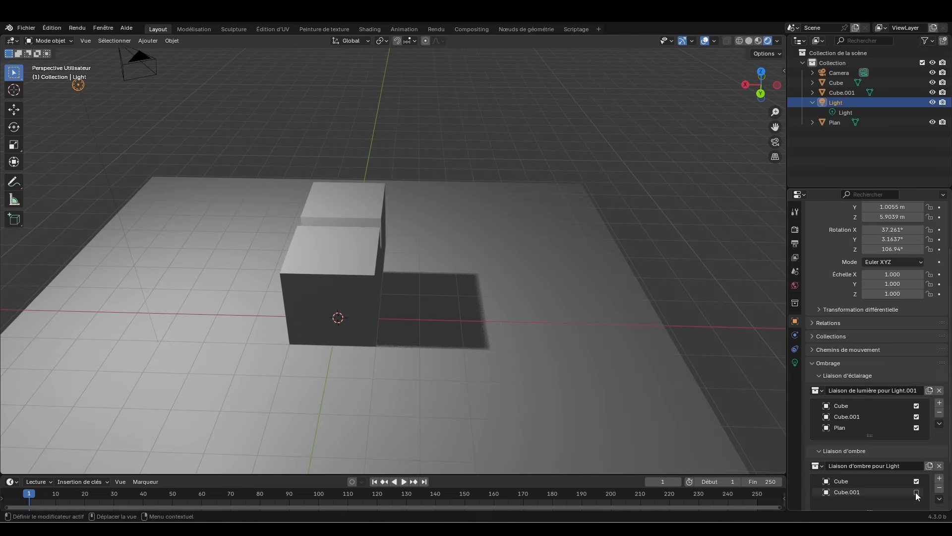
{"action": "left_click", "coordinate": [917, 492]}
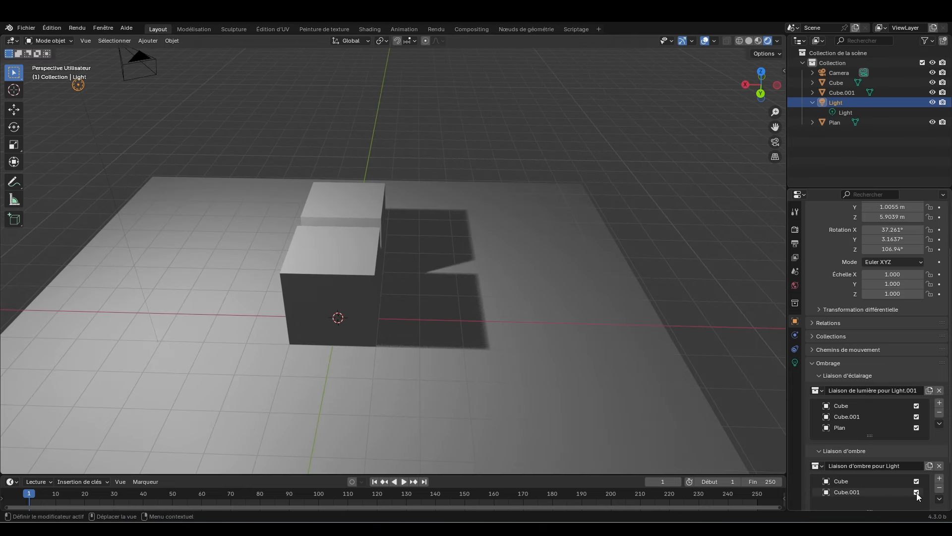
{"action": "left_click", "coordinate": [917, 492]}
{"action": "left_click", "coordinate": [916, 492]}
{"action": "left_click", "coordinate": [915, 481]}
{"action": "left_click", "coordinate": [917, 481]}
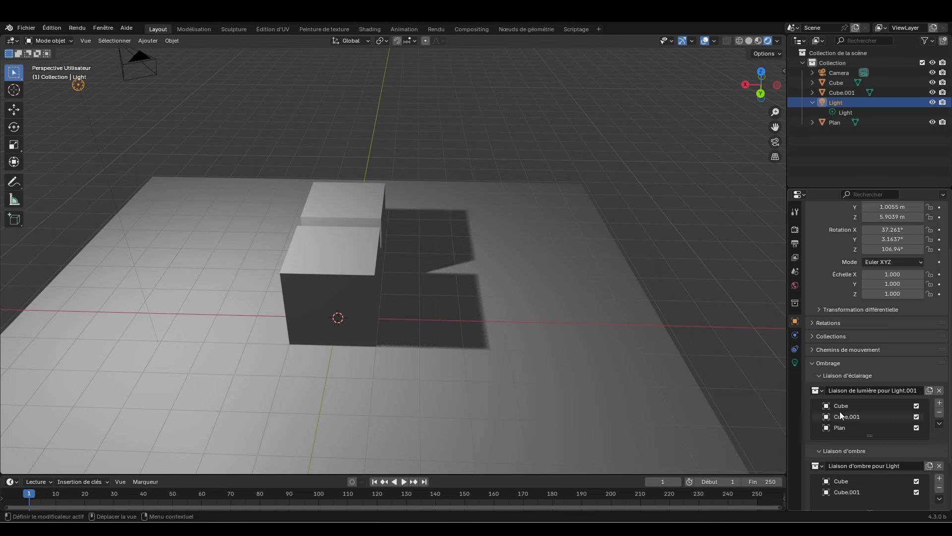
- Disable and re-enable Cube.001, Cube and Plan one after another in the Light's light linking collection to compare the lighting
{"action": "left_click", "coordinate": [916, 416]}
{"action": "left_click", "coordinate": [916, 417]}
{"action": "left_click", "coordinate": [916, 406]}
{"action": "left_click", "coordinate": [917, 406]}
{"action": "left_click", "coordinate": [916, 428]}
{"action": "left_click", "coordinate": [917, 428]}
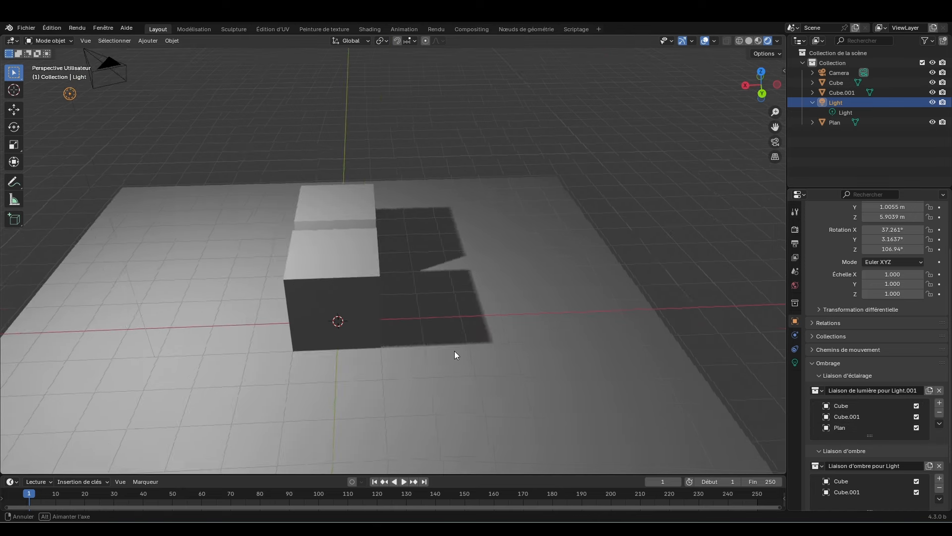
- From the lit side of the cubes, toggle Cube.001's shadow linking off and on, then disable shadow linking for Cube
{"action": "middle_click_drag", "start_coordinate": [454, 350], "coordinate": [519, 335]}
{"action": "scroll", "coordinate": [519, 335], "scroll_direction": "down", "scroll_amount": 5}
{"action": "scroll", "coordinate": [452, 325], "scroll_direction": "up", "scroll_amount": 4}
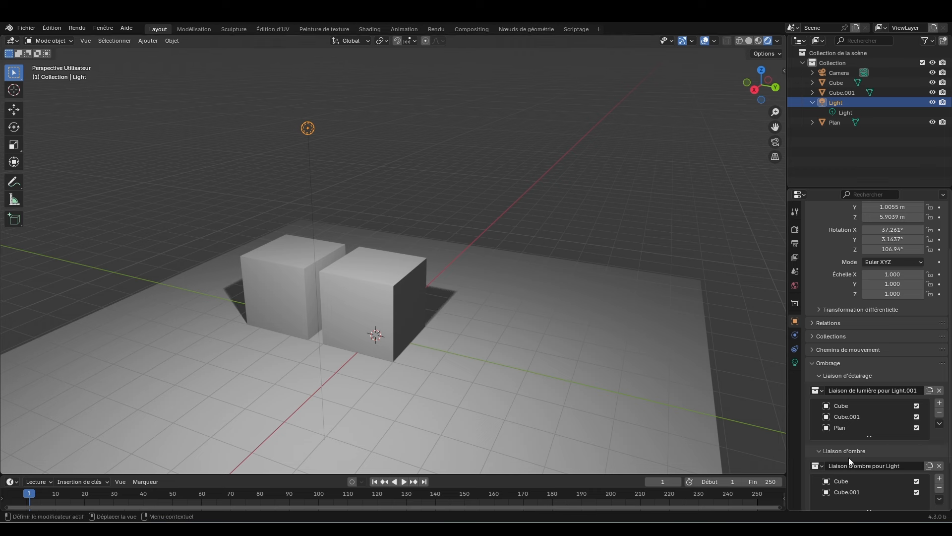
{"action": "left_click", "coordinate": [916, 492]}
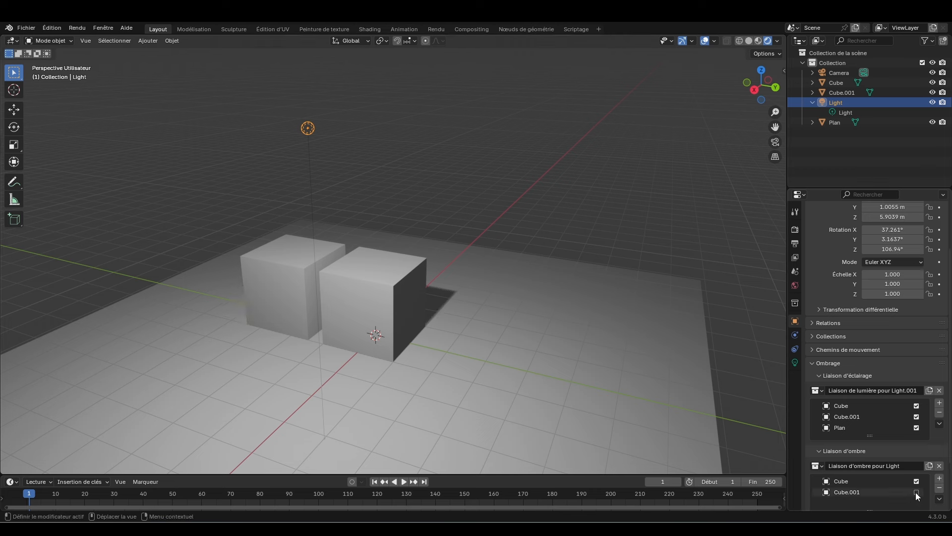
{"action": "left_click", "coordinate": [916, 492]}
{"action": "left_click", "coordinate": [917, 481]}
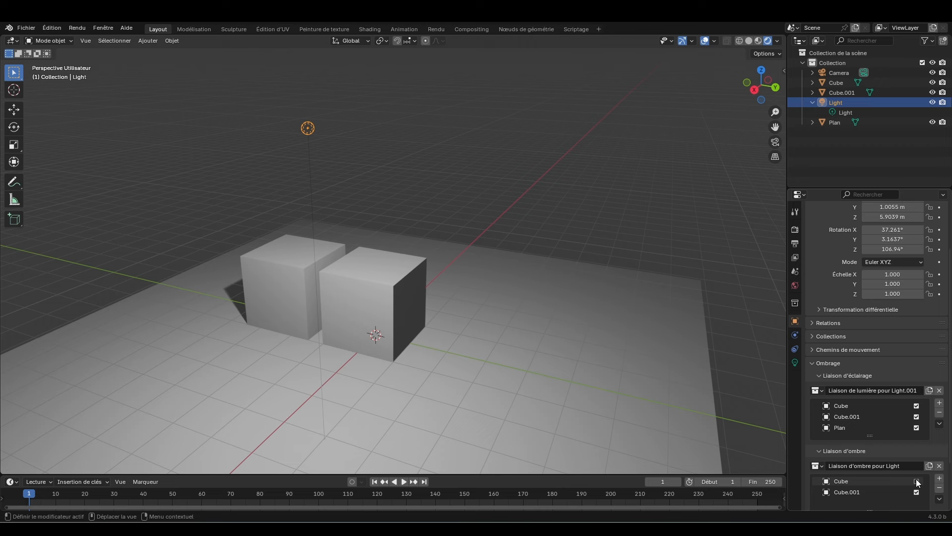
{"action": "left_click", "coordinate": [917, 480]}
{"action": "left_click", "coordinate": [917, 479]}
- From a low viewing angle, toggle Cube.001's shadow linking off and on, then re-enable Cube in the shadow linking collection
{"action": "scroll", "coordinate": [530, 371], "scroll_direction": "down", "scroll_amount": 6}
{"action": "middle_click_drag", "start_coordinate": [466, 388], "coordinate": [486, 370]}
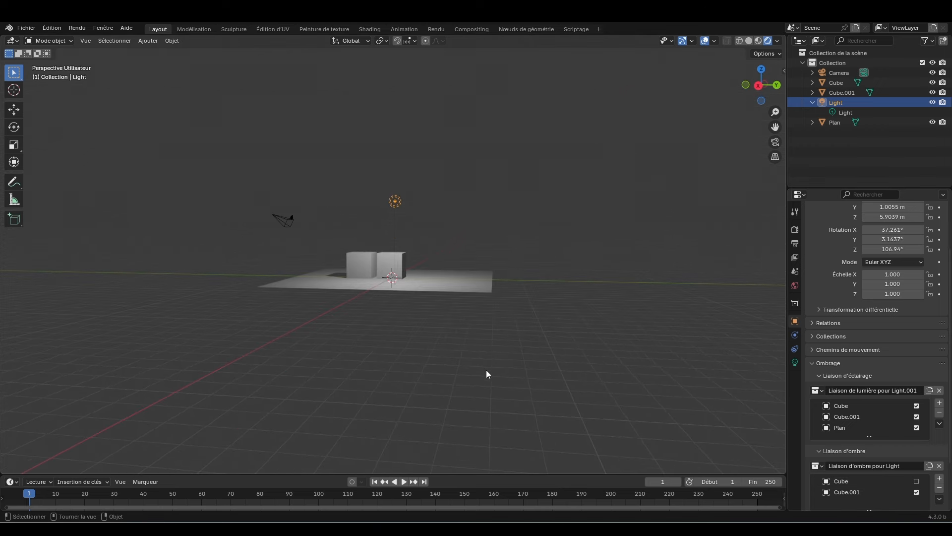
{"action": "left_click", "coordinate": [916, 492]}
{"action": "left_click", "coordinate": [916, 492]}
{"action": "scroll", "coordinate": [498, 311], "scroll_direction": "up", "scroll_amount": 8}
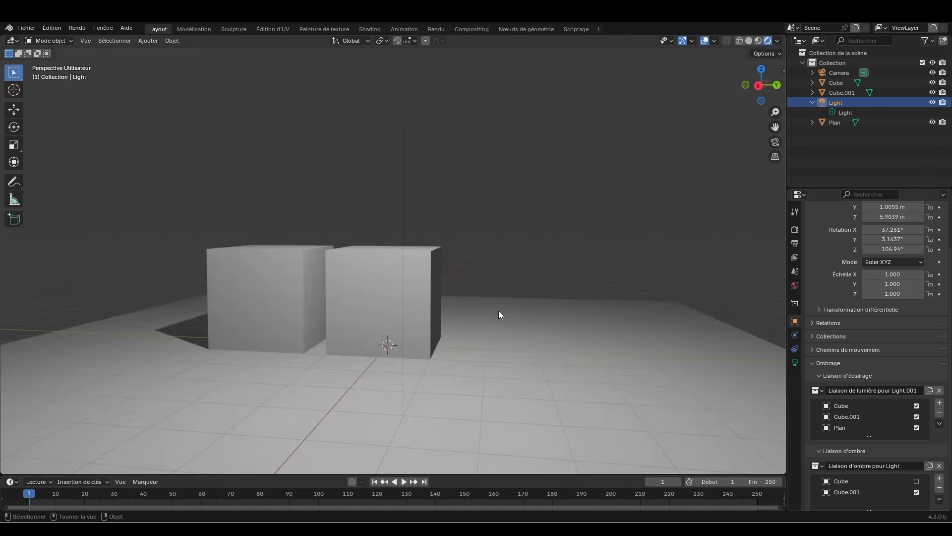
{"action": "left_click", "coordinate": [916, 480]}
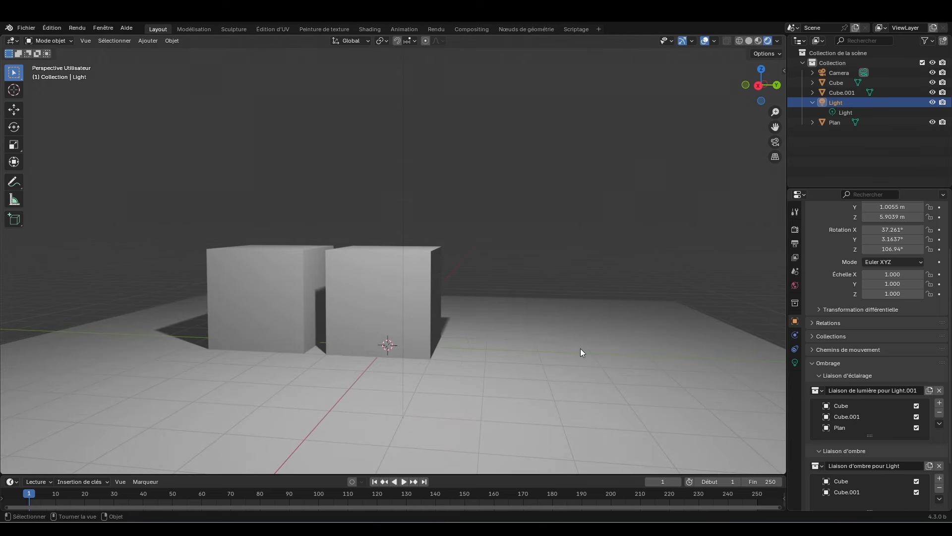
{"action": "scroll", "coordinate": [486, 323], "scroll_direction": "down", "scroll_amount": 2}
{"action": "middle_click_drag", "start_coordinate": [486, 322], "coordinate": [467, 343]}
{"action": "scroll", "coordinate": [469, 342], "scroll_direction": "up", "scroll_amount": 4}
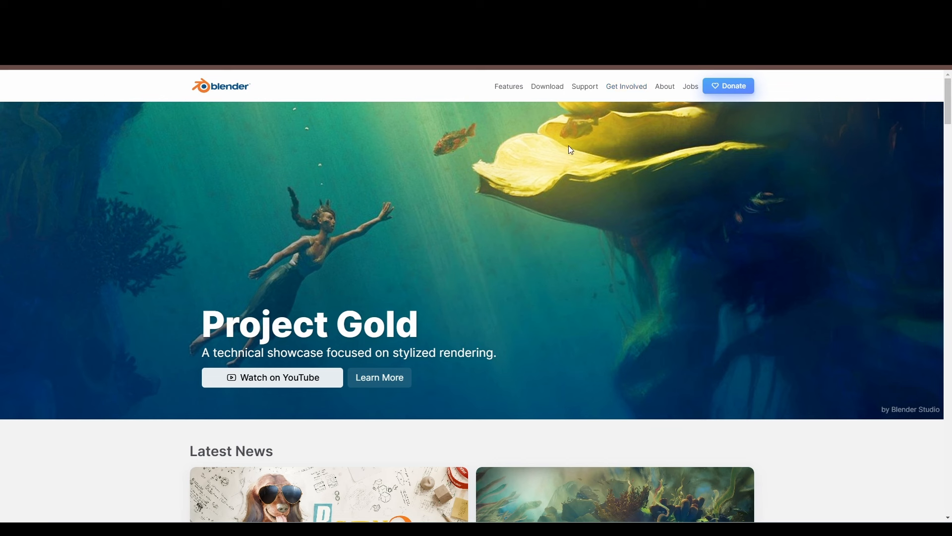
- Switch to the Blender website in the browser and open the experimental daily builds from its download page
{"action": "left_click", "coordinate": [547, 89]}
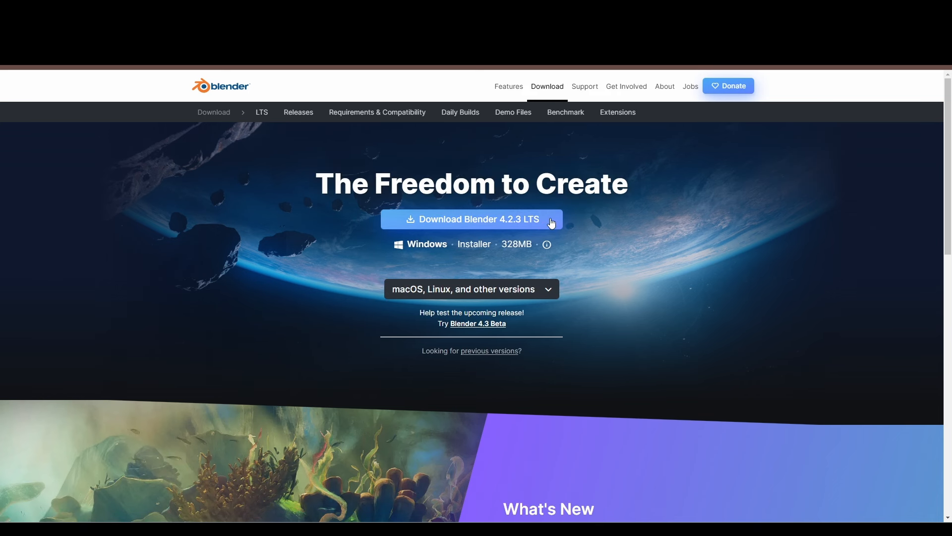
{"action": "scroll", "coordinate": [544, 225], "scroll_direction": "down", "scroll_amount": 5}
{"action": "scroll", "coordinate": [543, 225], "scroll_direction": "down", "scroll_amount": 8}
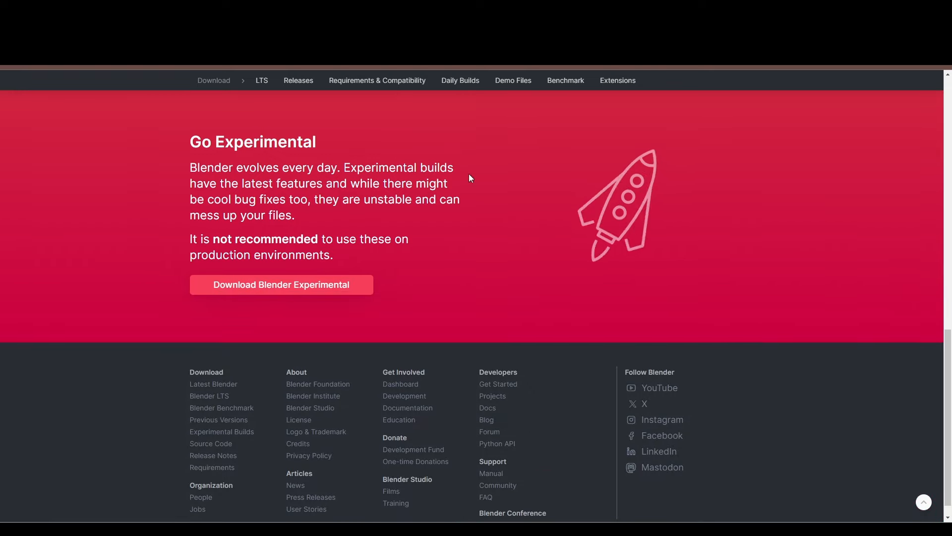
{"action": "left_click", "coordinate": [284, 292]}
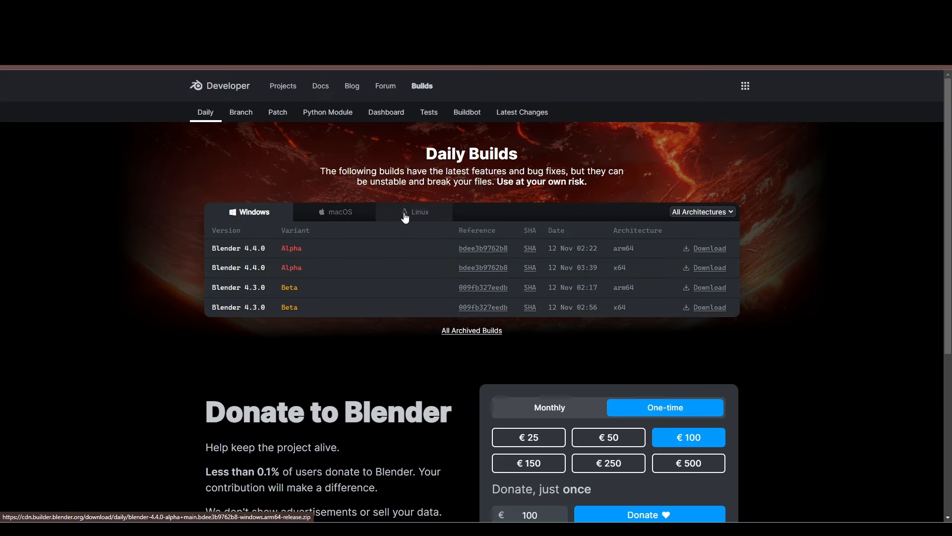